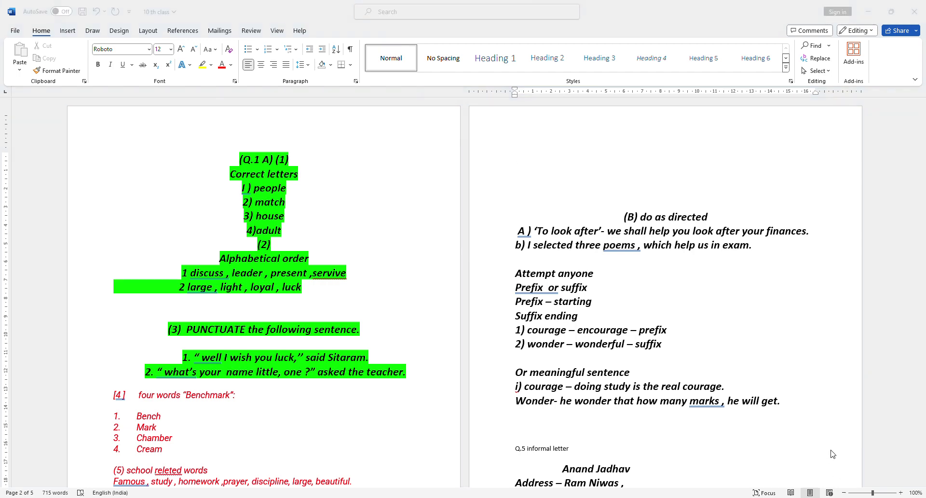
Refocus the Word document window to view the Q.5 informal letter's address and greeting
{"action": "left_click", "coordinate": [588, 178]}
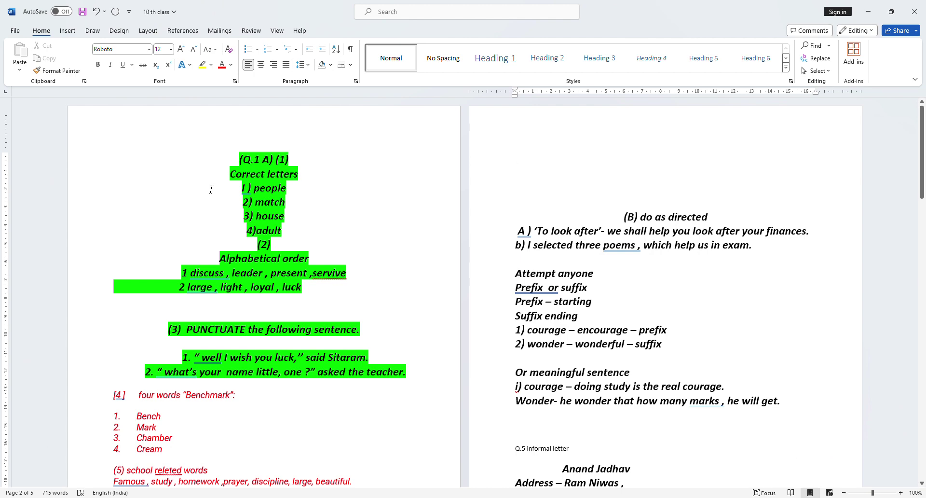
{"action": "scroll", "coordinate": [333, 210], "scroll_direction": "down", "scroll_amount": 1}
{"action": "scroll", "coordinate": [339, 181], "scroll_direction": "down", "scroll_amount": 1}
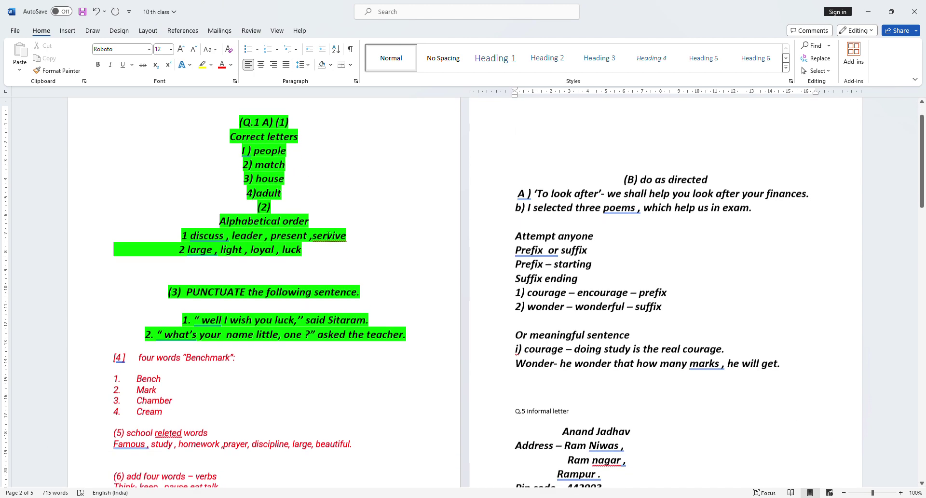
{"action": "scroll", "coordinate": [310, 363], "scroll_direction": "down", "scroll_amount": 1}
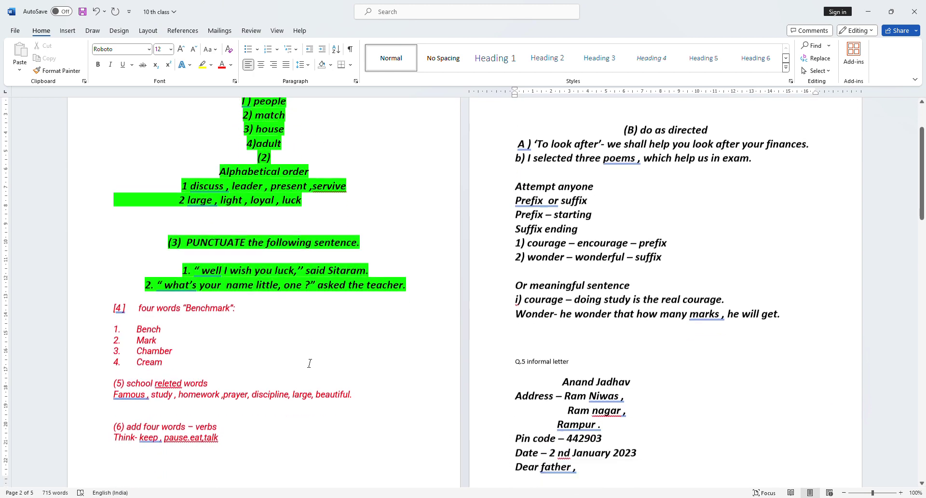
{"action": "scroll", "coordinate": [302, 390], "scroll_direction": "down", "scroll_amount": 2}
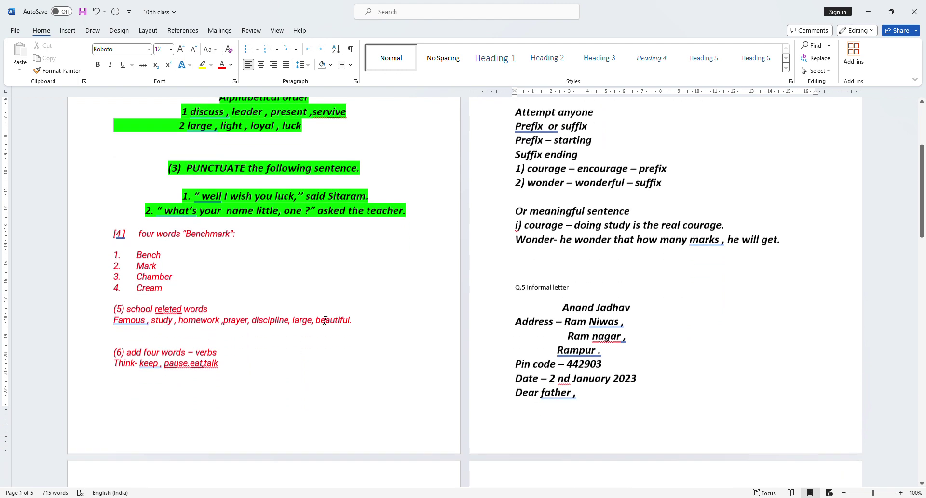
{"action": "scroll", "coordinate": [321, 304], "scroll_direction": "up", "scroll_amount": 3}
{"action": "scroll", "coordinate": [329, 309], "scroll_direction": "up", "scroll_amount": 1}
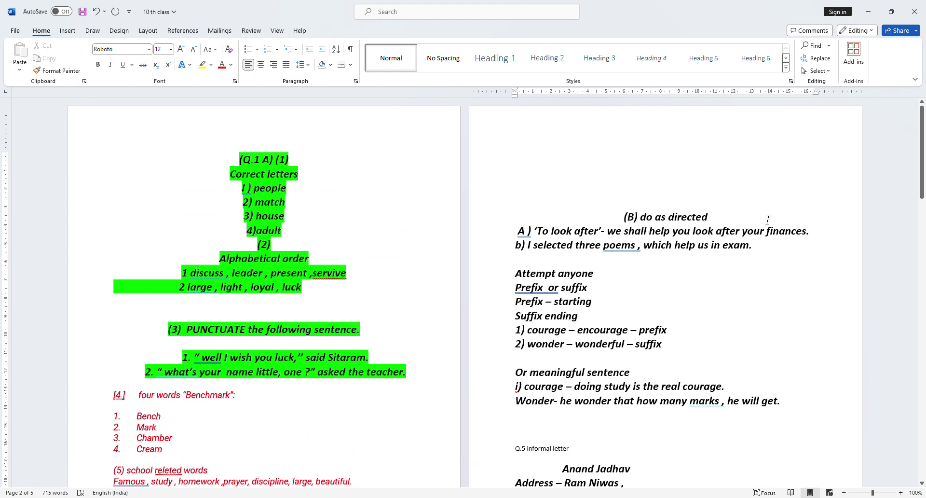
{"action": "scroll", "coordinate": [744, 287], "scroll_direction": "down", "scroll_amount": 1}
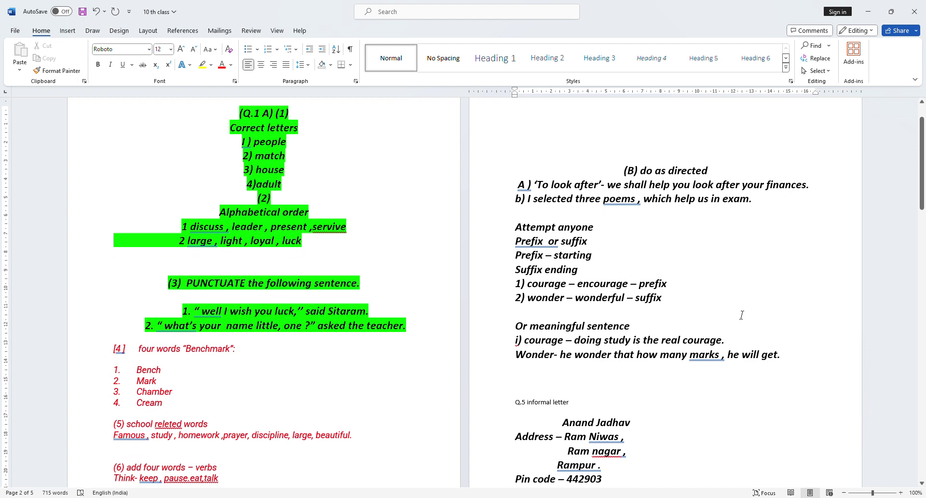
{"action": "scroll", "coordinate": [741, 315], "scroll_direction": "down", "scroll_amount": 2}
{"action": "scroll", "coordinate": [707, 276], "scroll_direction": "down", "scroll_amount": 1}
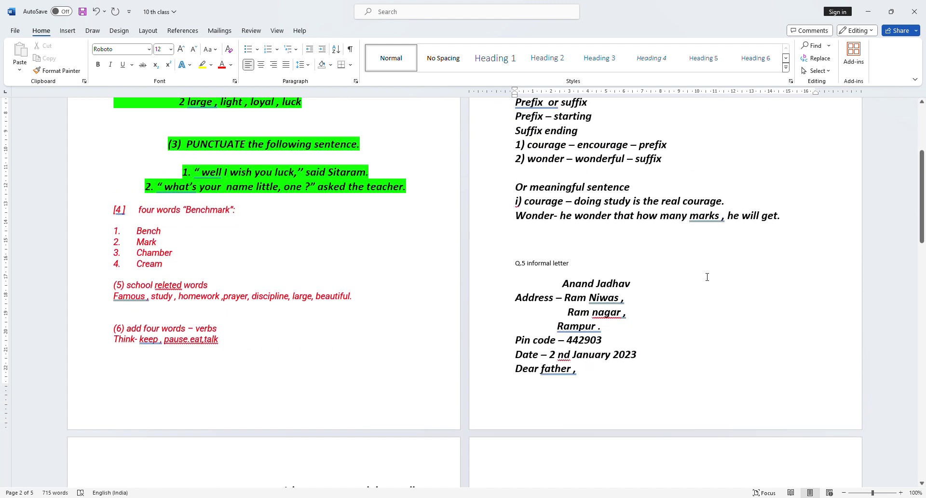
{"action": "scroll", "coordinate": [709, 276], "scroll_direction": "down", "scroll_amount": 1}
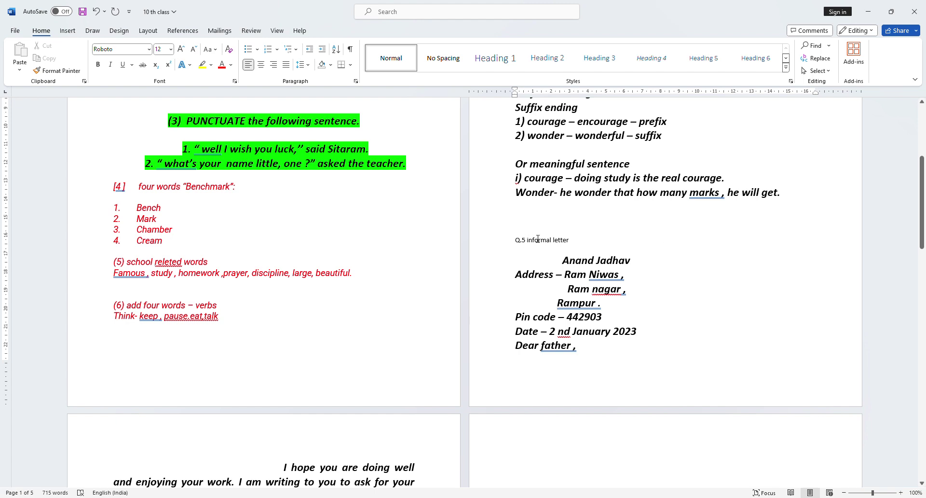
{"action": "scroll", "coordinate": [626, 248], "scroll_direction": "down", "scroll_amount": 2}
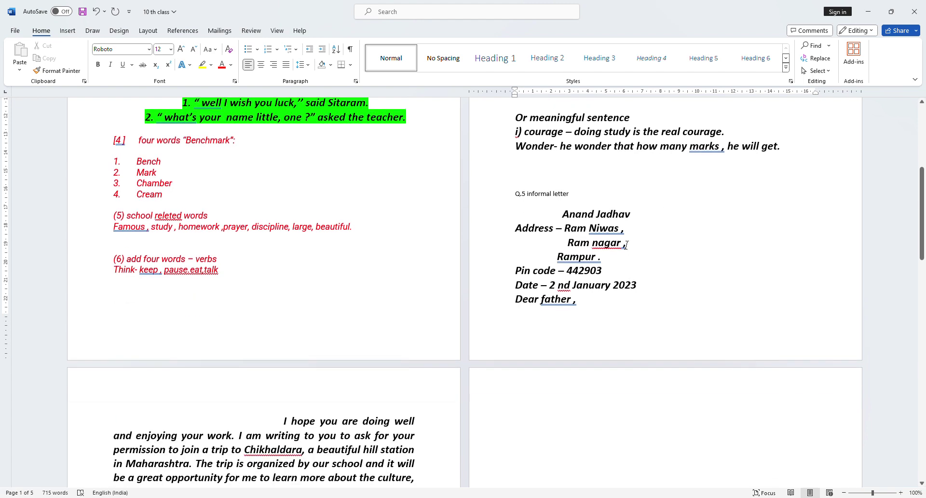
{"action": "scroll", "coordinate": [624, 277], "scroll_direction": "down", "scroll_amount": 2}
{"action": "scroll", "coordinate": [624, 278], "scroll_direction": "down", "scroll_amount": 3}
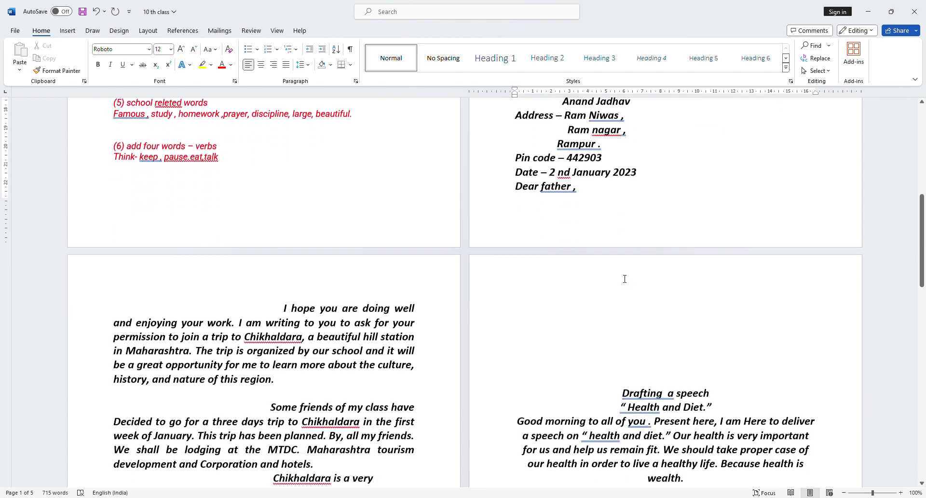
{"action": "scroll", "coordinate": [347, 326], "scroll_direction": "down", "scroll_amount": 2}
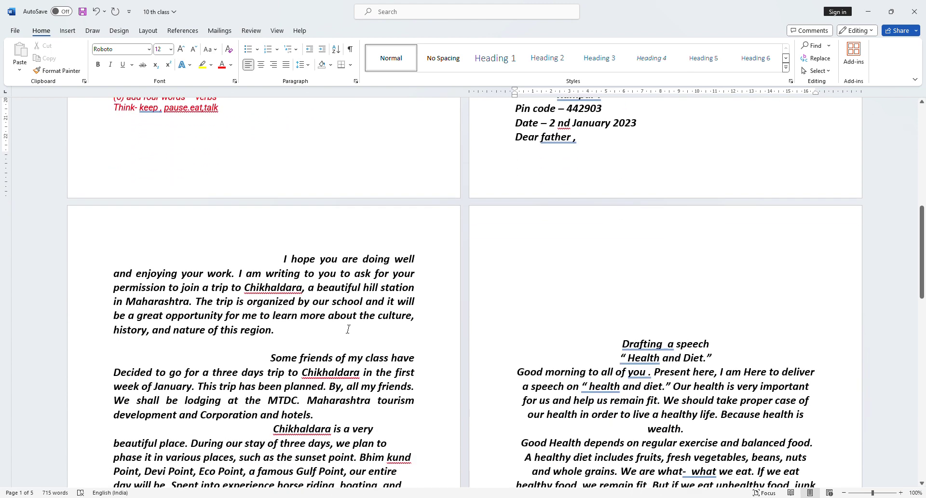
{"action": "scroll", "coordinate": [383, 290], "scroll_direction": "down", "scroll_amount": 2}
{"action": "scroll", "coordinate": [388, 271], "scroll_direction": "down", "scroll_amount": 1}
{"action": "scroll", "coordinate": [387, 270], "scroll_direction": "down", "scroll_amount": 2}
{"action": "scroll", "coordinate": [387, 271], "scroll_direction": "down", "scroll_amount": 2}
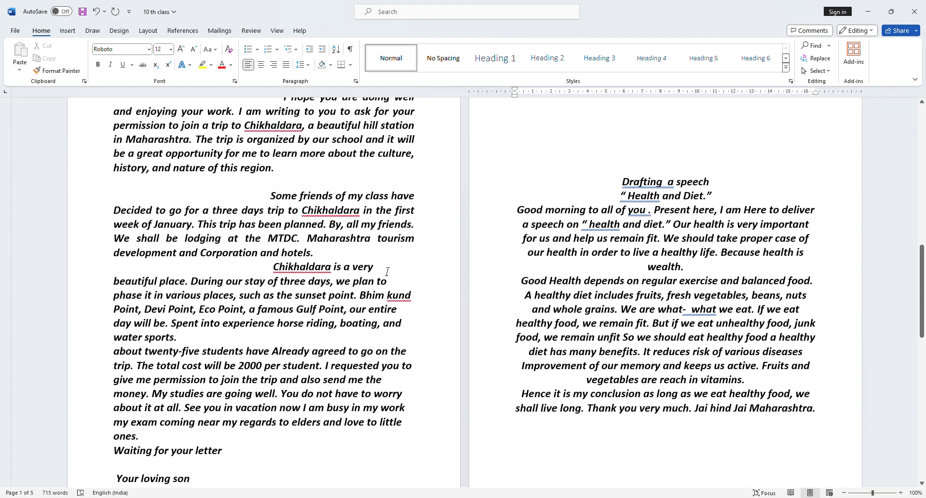
{"action": "scroll", "coordinate": [386, 272], "scroll_direction": "up", "scroll_amount": 2}
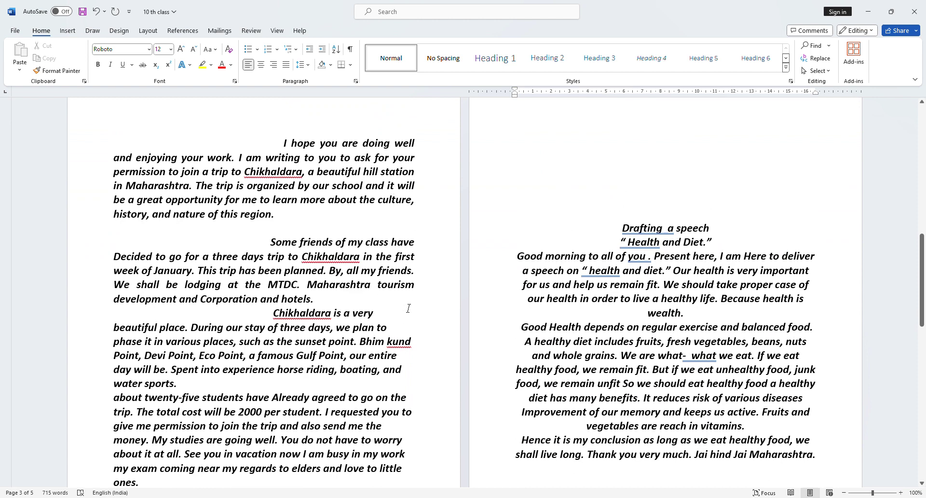
{"action": "scroll", "coordinate": [383, 376], "scroll_direction": "down", "scroll_amount": 2}
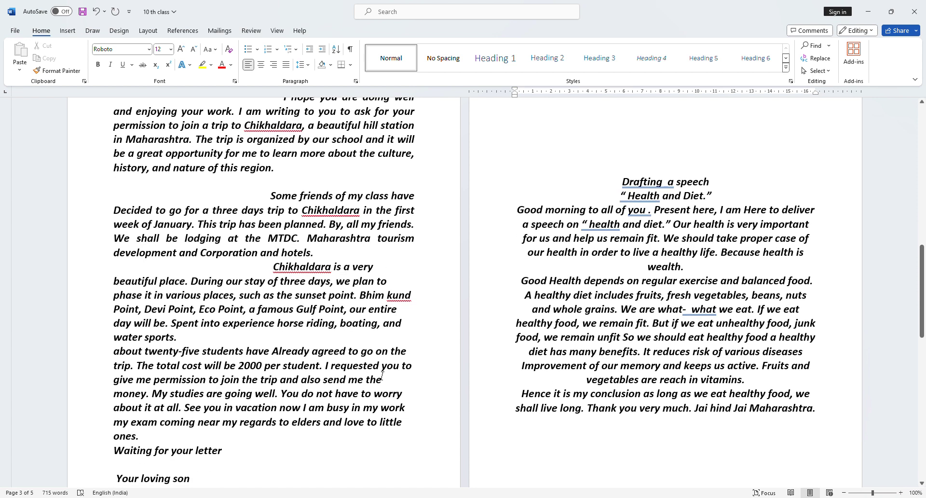
{"action": "scroll", "coordinate": [381, 375], "scroll_direction": "down", "scroll_amount": 1}
{"action": "scroll", "coordinate": [326, 398], "scroll_direction": "down", "scroll_amount": 1}
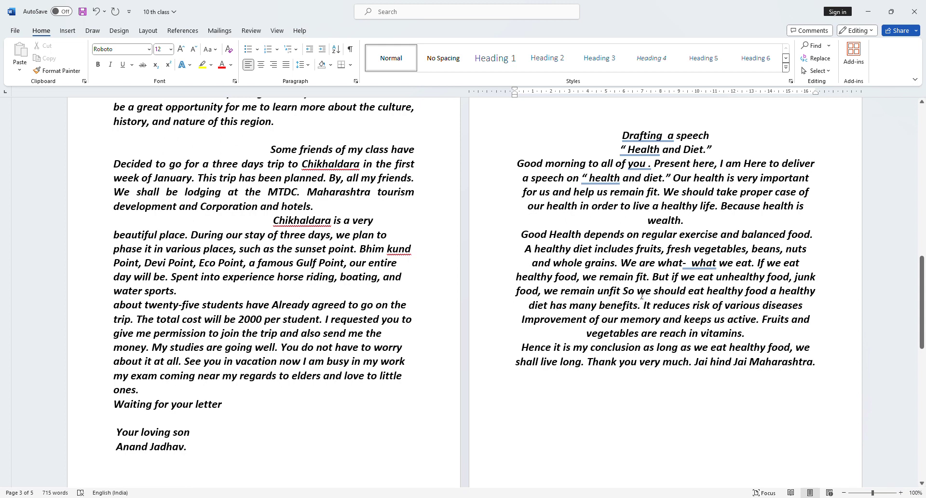
{"action": "scroll", "coordinate": [728, 280], "scroll_direction": "up", "scroll_amount": 2}
{"action": "scroll", "coordinate": [728, 281], "scroll_direction": "up", "scroll_amount": 2}
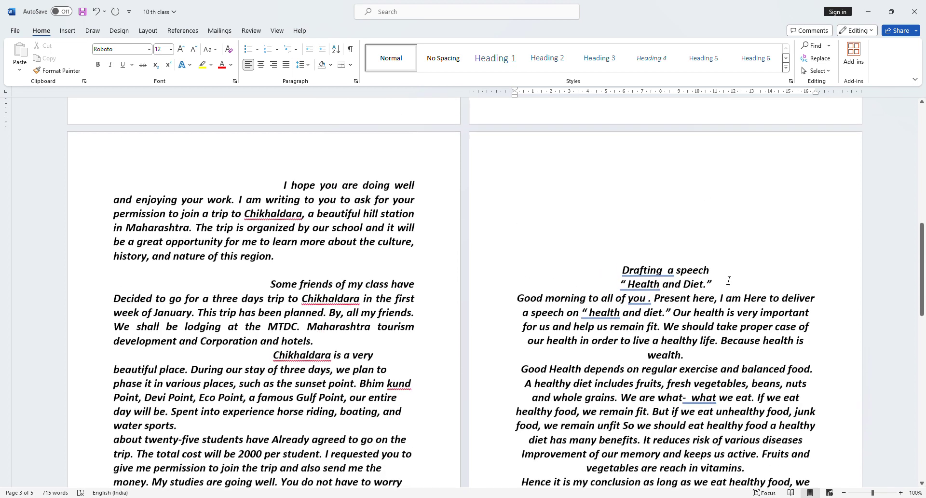
{"action": "scroll", "coordinate": [728, 281], "scroll_direction": "down", "scroll_amount": 1}
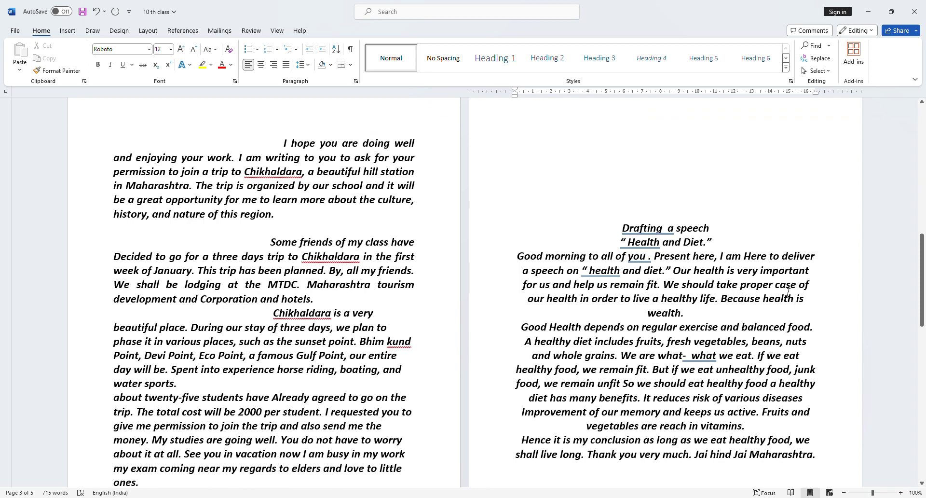
{"action": "scroll", "coordinate": [796, 256], "scroll_direction": "up", "scroll_amount": 2}
{"action": "scroll", "coordinate": [796, 256], "scroll_direction": "up", "scroll_amount": 1}
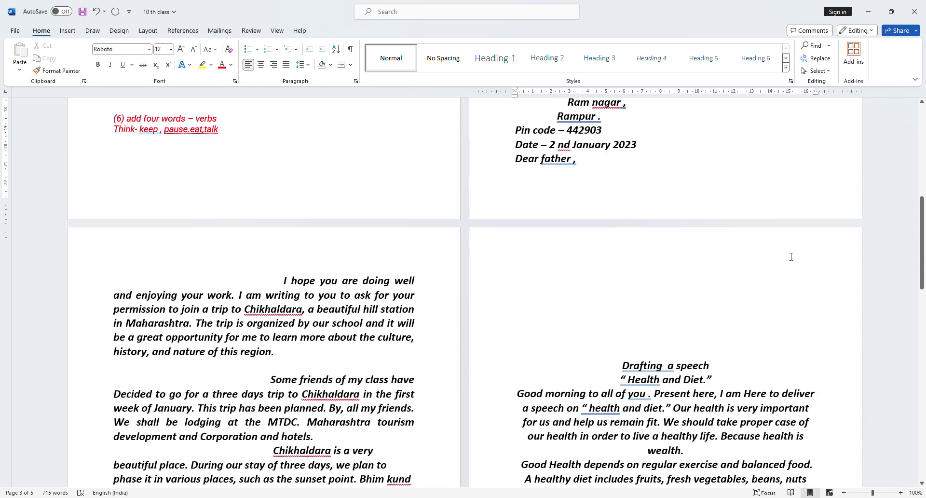
{"action": "scroll", "coordinate": [796, 256], "scroll_direction": "up", "scroll_amount": 1}
{"action": "scroll", "coordinate": [796, 256], "scroll_direction": "up", "scroll_amount": 1}
{"action": "scroll", "coordinate": [709, 314], "scroll_direction": "down", "scroll_amount": 1}
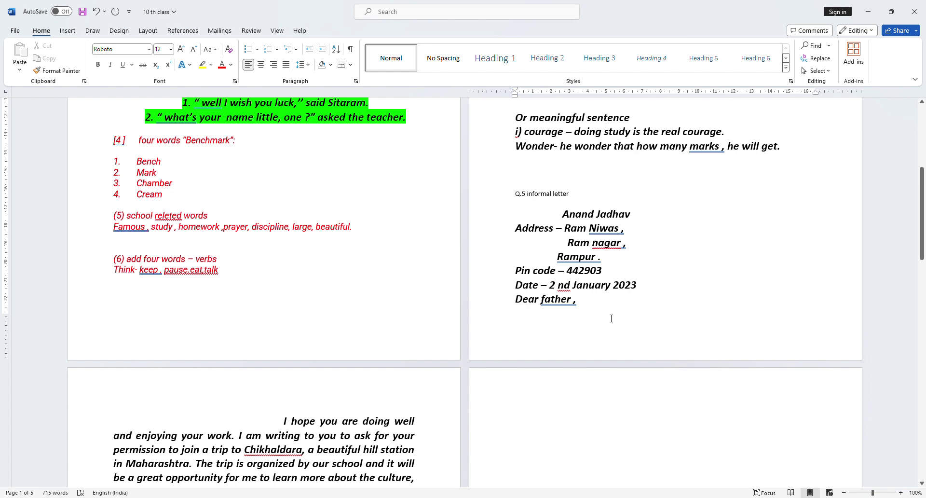
{"action": "scroll", "coordinate": [529, 322], "scroll_direction": "down", "scroll_amount": 1}
{"action": "scroll", "coordinate": [456, 369], "scroll_direction": "down", "scroll_amount": 1}
{"action": "scroll", "coordinate": [384, 327], "scroll_direction": "down", "scroll_amount": 2}
{"action": "scroll", "coordinate": [387, 327], "scroll_direction": "down", "scroll_amount": 3}
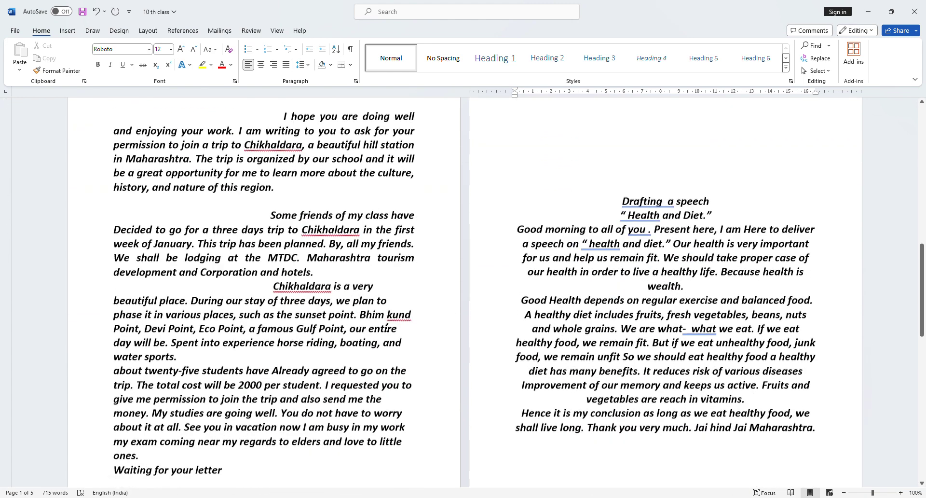
{"action": "scroll", "coordinate": [387, 328], "scroll_direction": "down", "scroll_amount": 1}
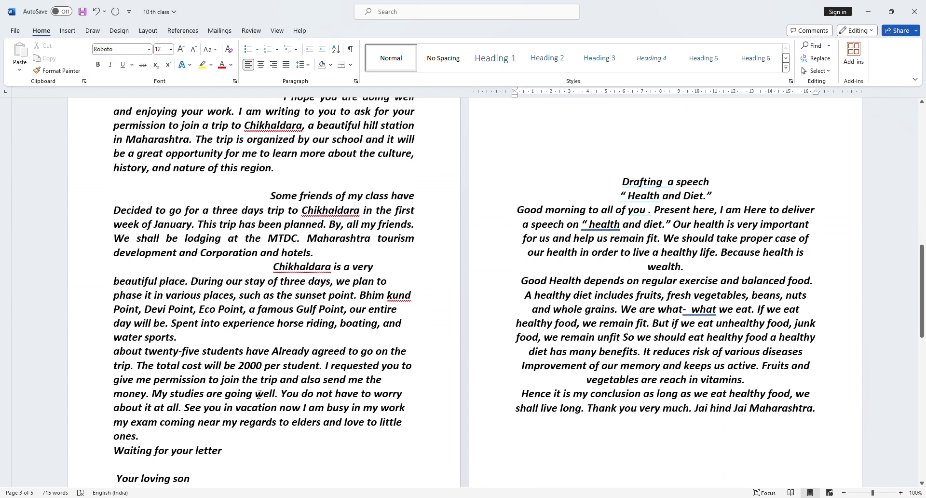
{"action": "scroll", "coordinate": [258, 394], "scroll_direction": "down", "scroll_amount": 1}
{"action": "scroll", "coordinate": [505, 299], "scroll_direction": "down", "scroll_amount": 1}
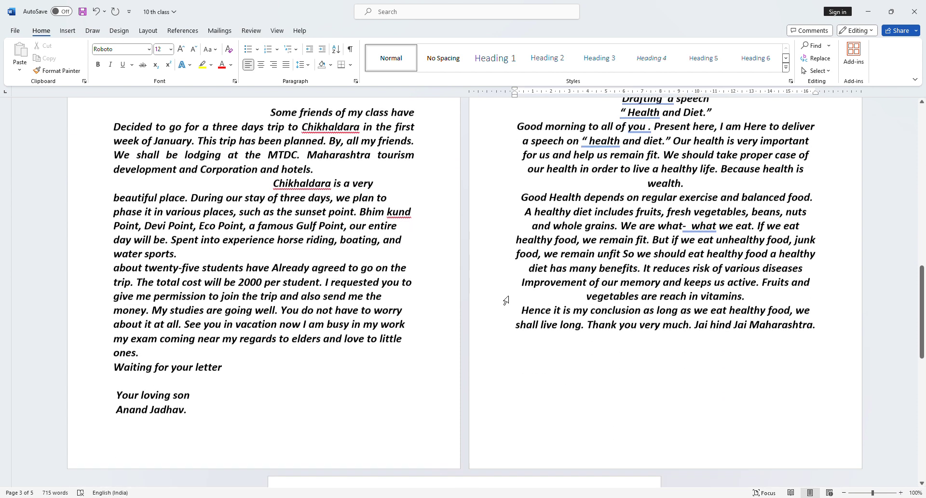
{"action": "scroll", "coordinate": [432, 306], "scroll_direction": "down", "scroll_amount": 2}
{"action": "scroll", "coordinate": [438, 306], "scroll_direction": "down", "scroll_amount": 3}
{"action": "scroll", "coordinate": [440, 307], "scroll_direction": "down", "scroll_amount": 3}
{"action": "scroll", "coordinate": [440, 308], "scroll_direction": "down", "scroll_amount": 3}
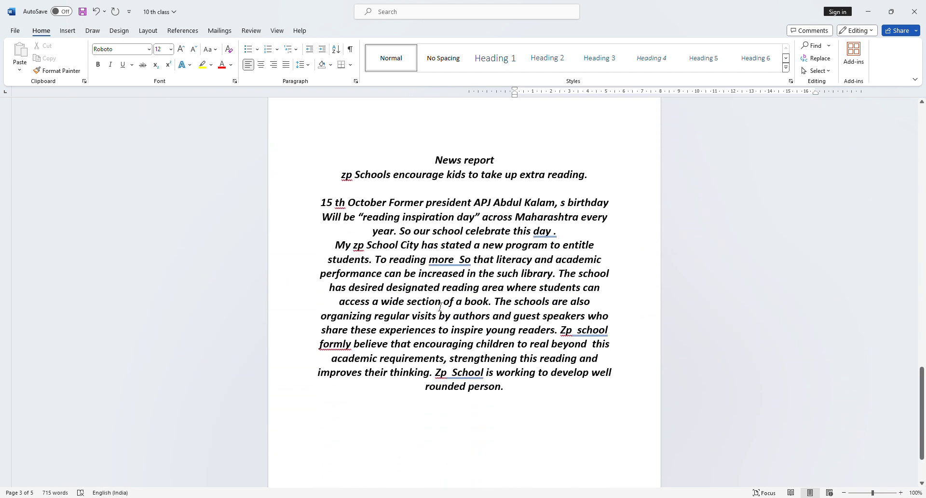